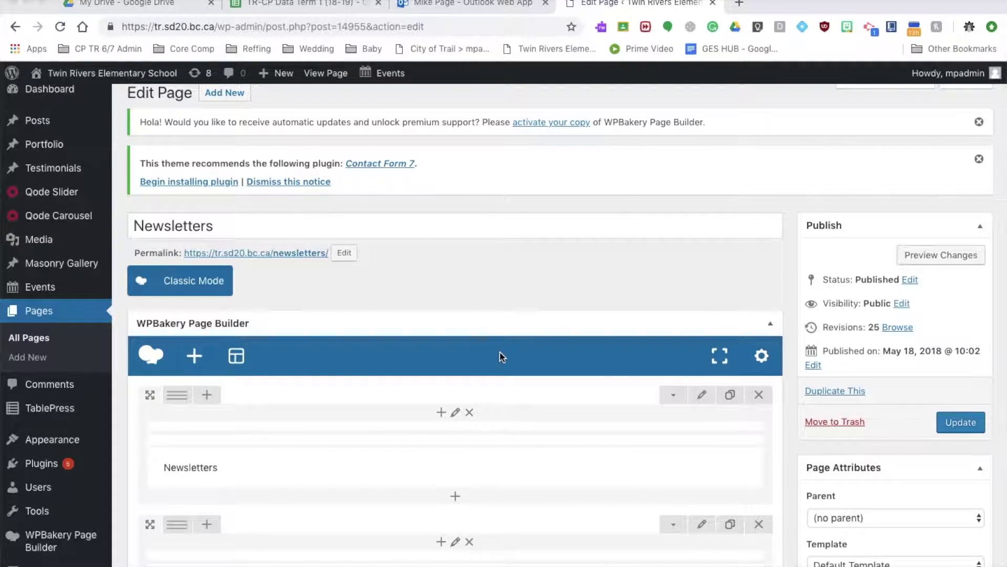
pyautogui.scroll(-3, 500, 351)
pyautogui.scroll(-2, 500, 351)
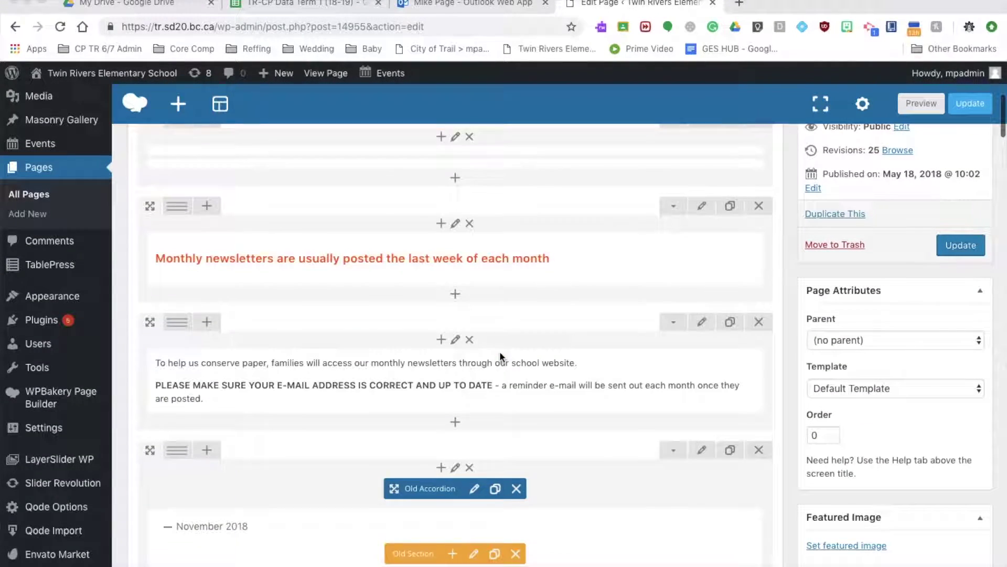
pyautogui.scroll(-2, 500, 351)
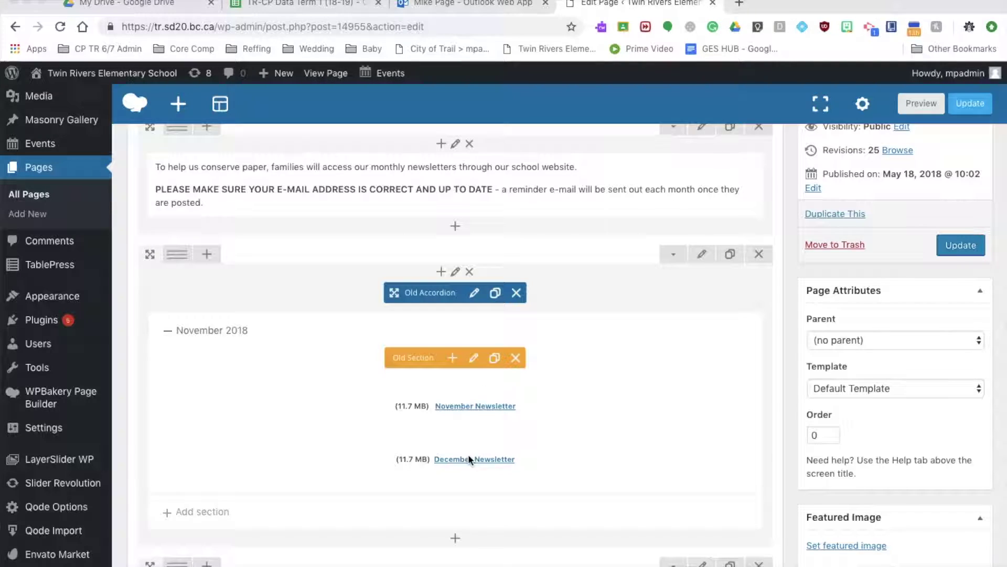
pyautogui.moveTo(456, 467)
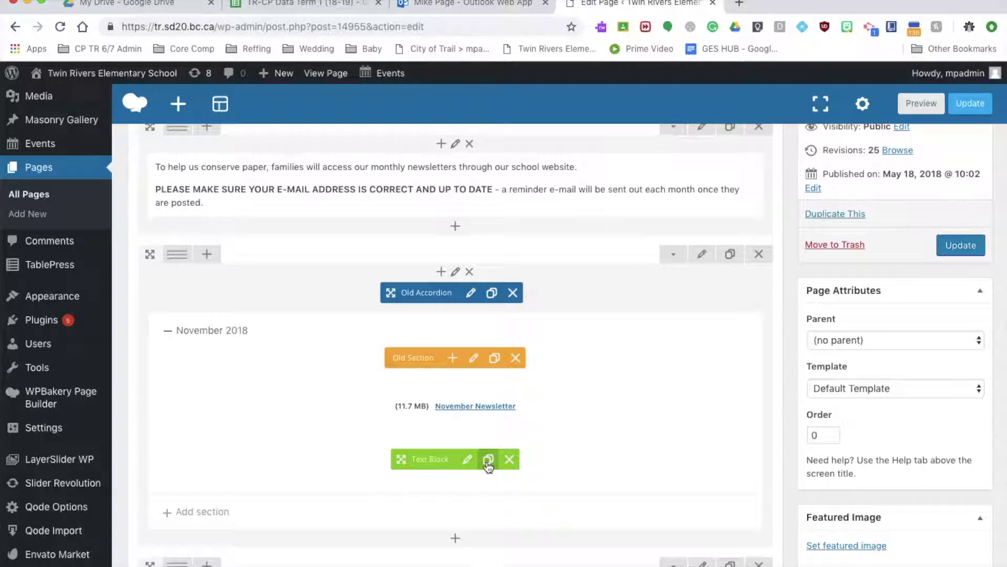
# - Clone the December Newsletter text block and open the last copy's settings
pyautogui.click(488, 466)
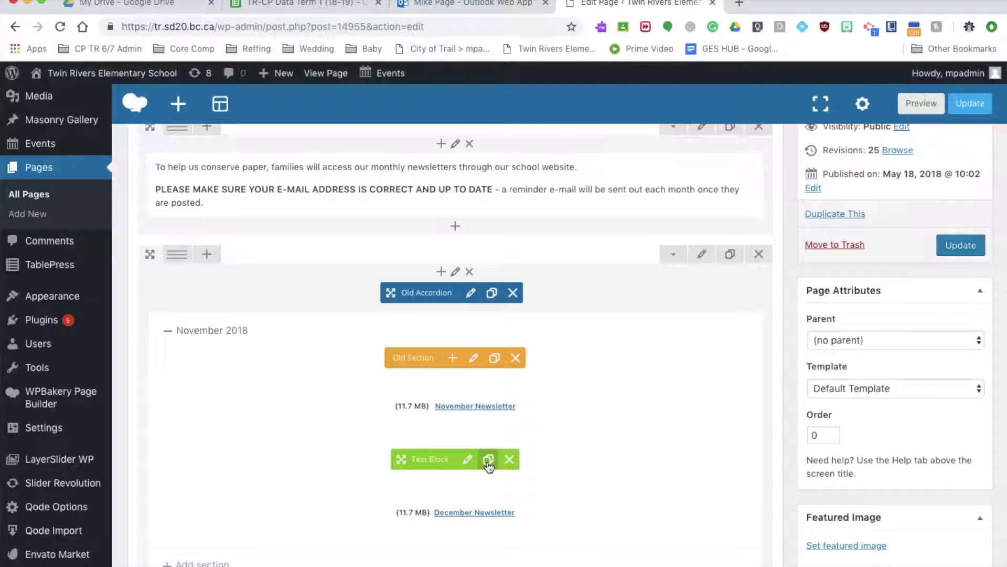
pyautogui.moveTo(415, 459)
pyautogui.mouseDown()
pyautogui.moveTo(269, 383)
pyautogui.moveTo(275, 372)
pyautogui.mouseUp()
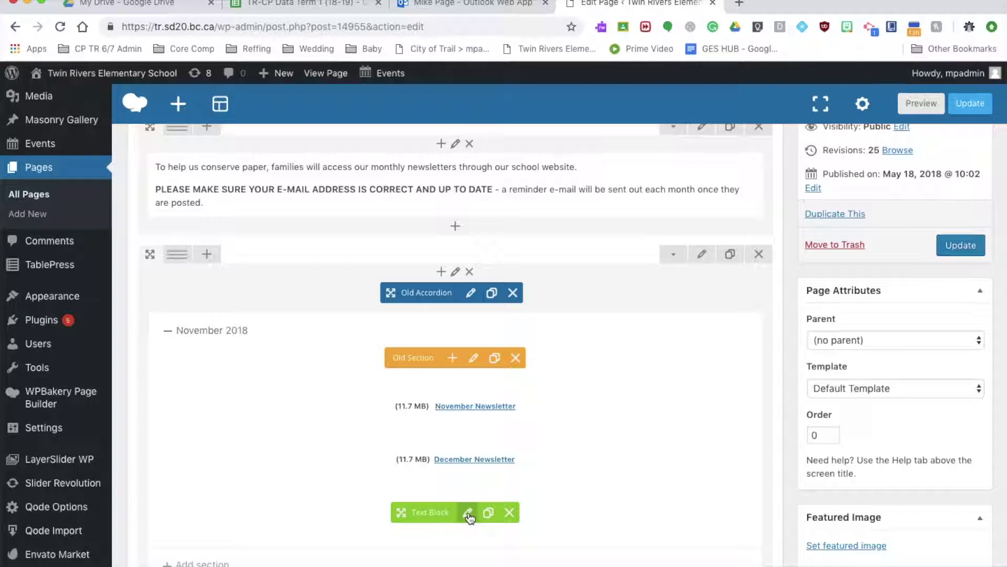
pyautogui.click(469, 514)
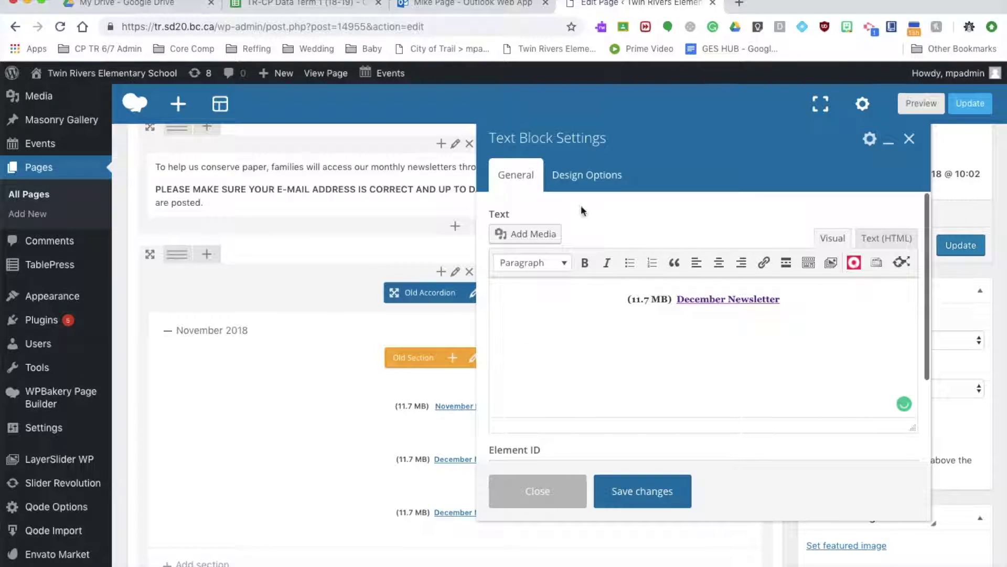
# - Open the Add Media library from the copied December Newsletter block
pyautogui.click(540, 234)
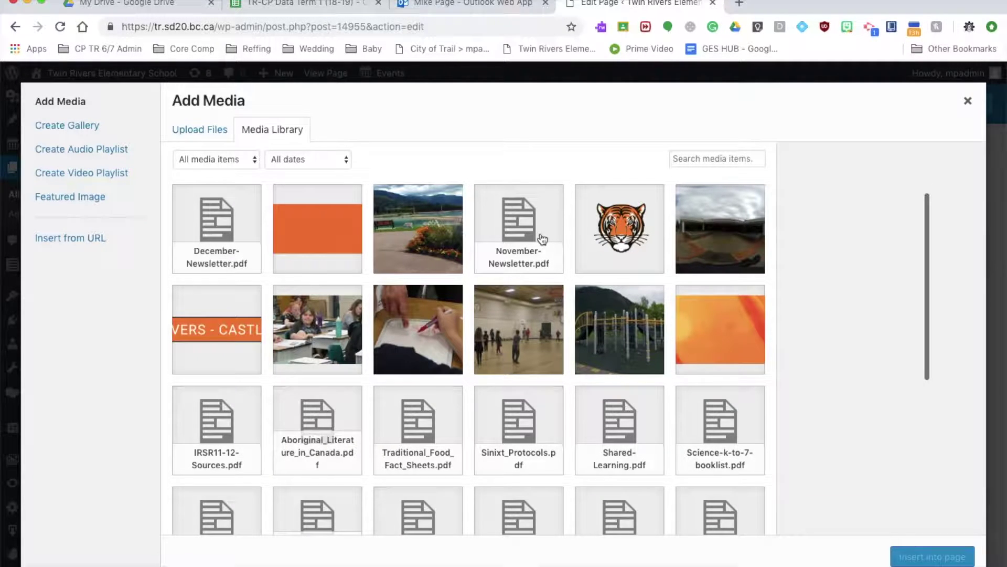
# - Start an Upload Files selection, then cancel the file chooser without picking anything
pyautogui.click(218, 136)
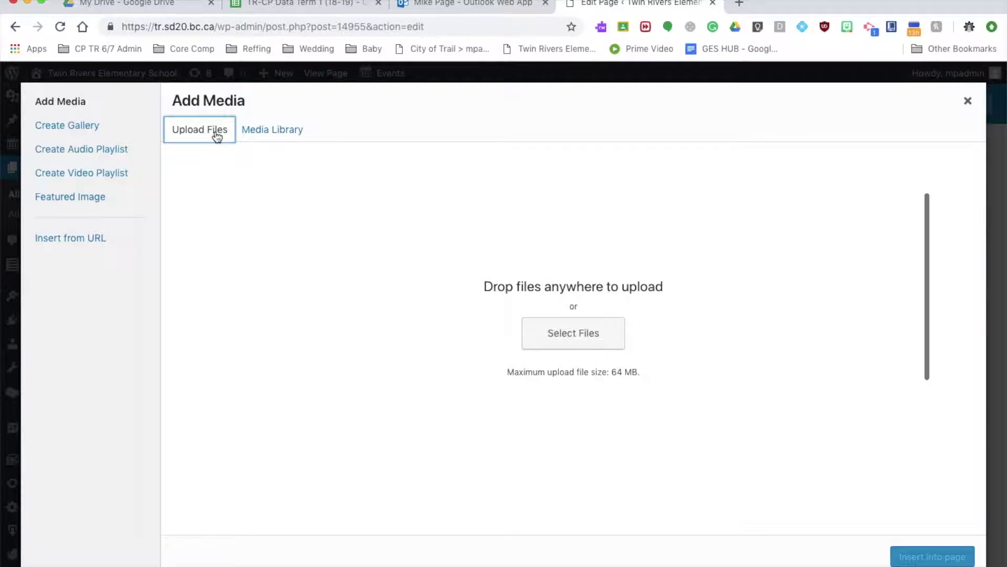
pyautogui.click(584, 337)
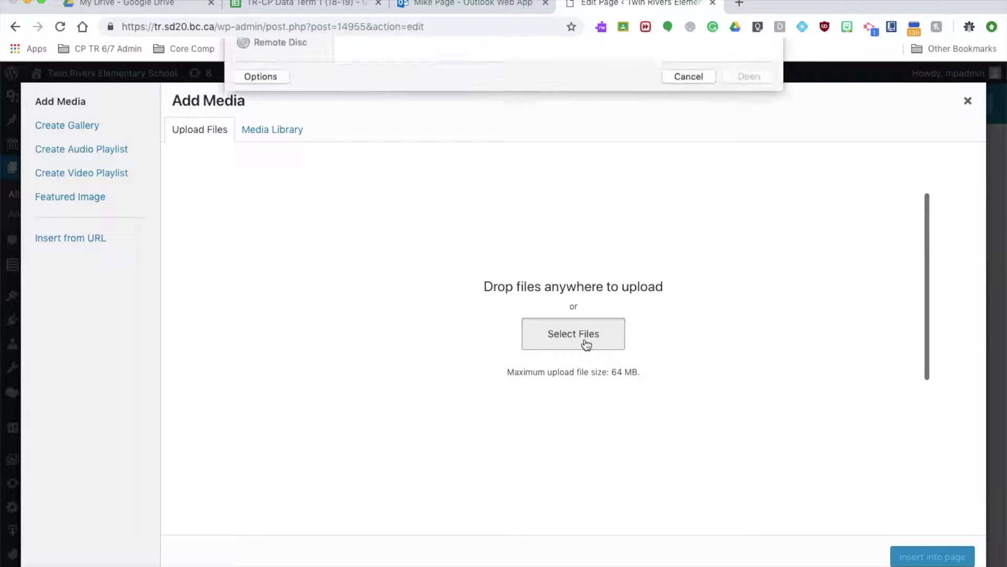
pyautogui.moveTo(375, 120)
pyautogui.click(695, 349)
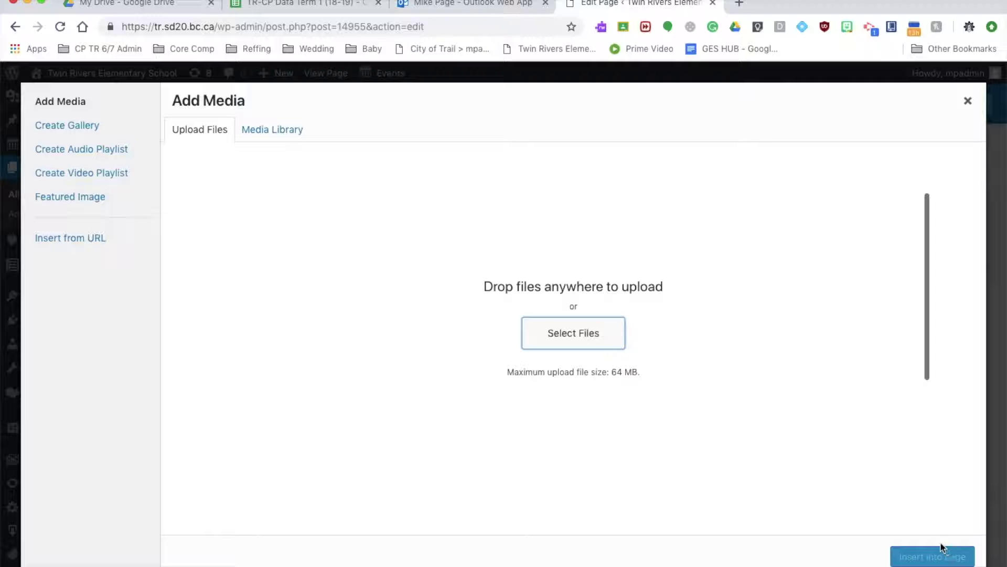
# - Close the media window and open the December Newsletter link's settings, then dismiss them
pyautogui.click(968, 101)
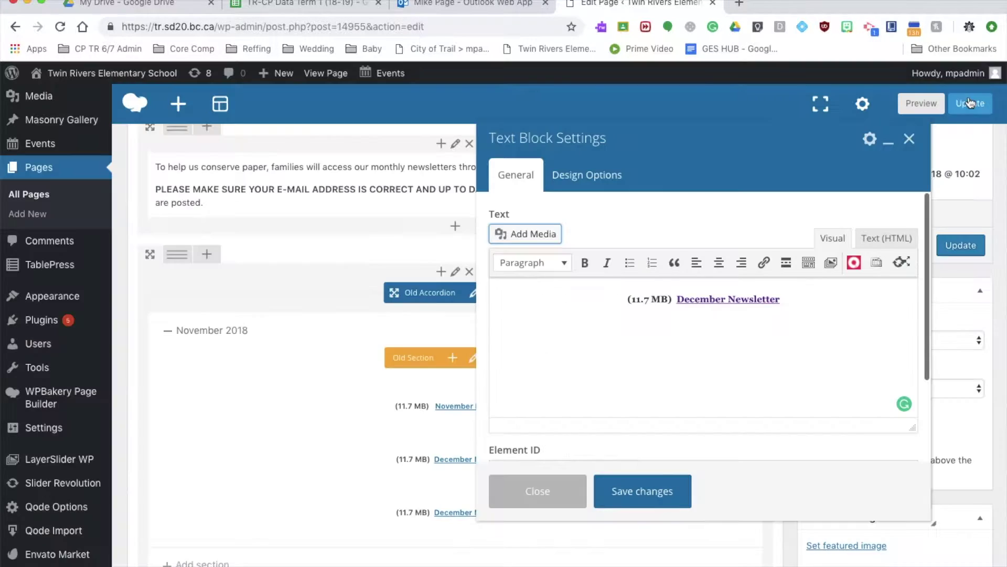
pyautogui.click(760, 305)
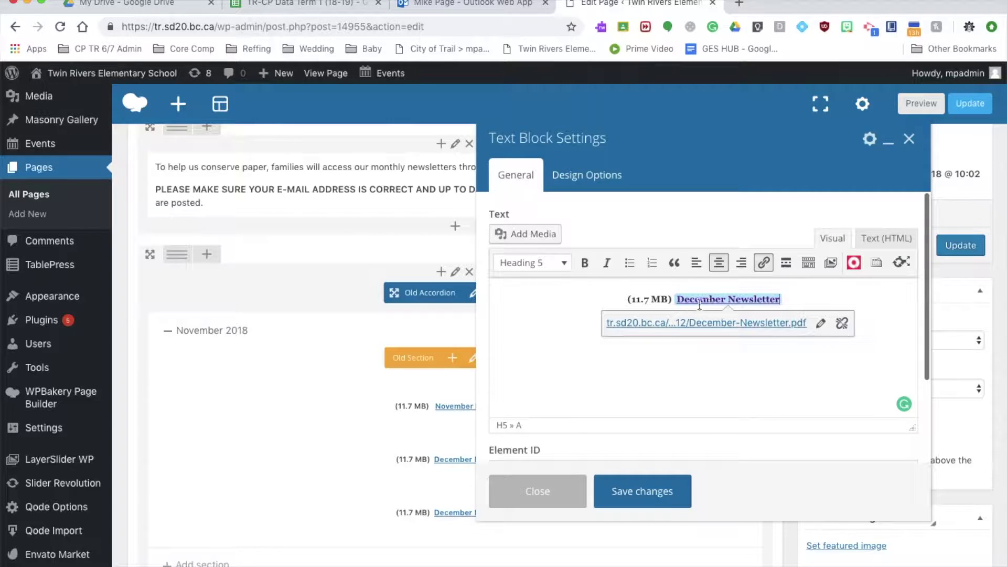
pyautogui.click(822, 324)
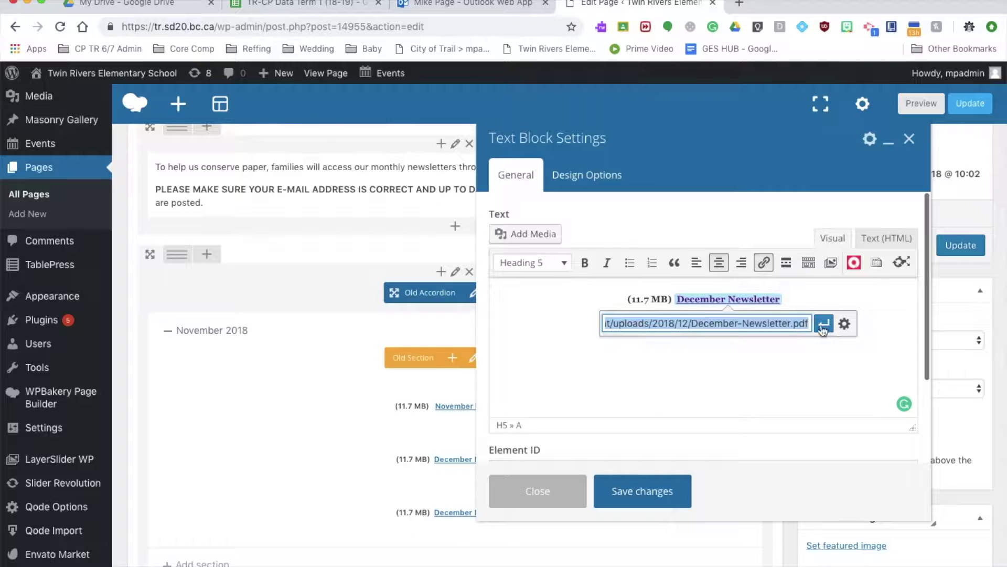
pyautogui.click(843, 323)
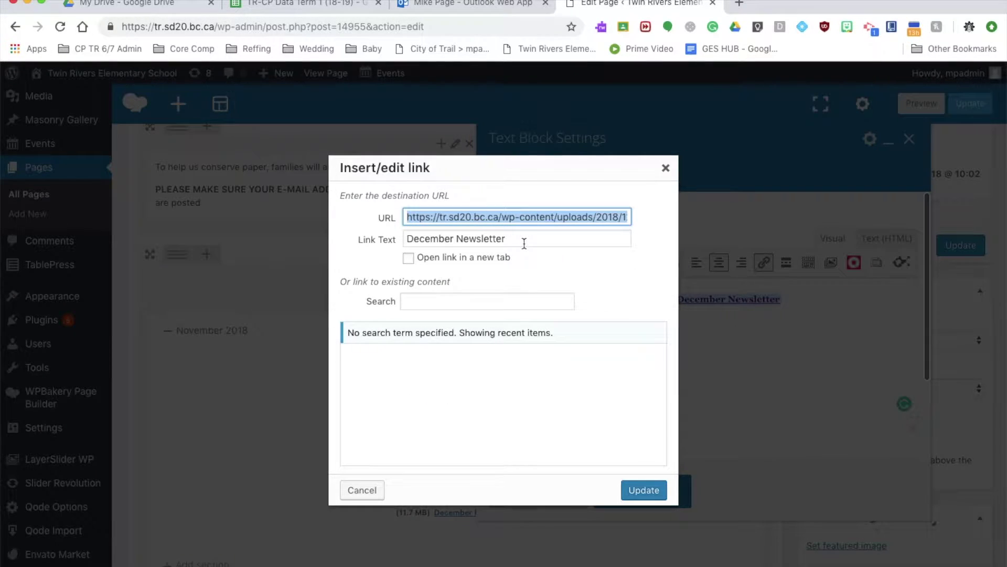
pyautogui.click(666, 168)
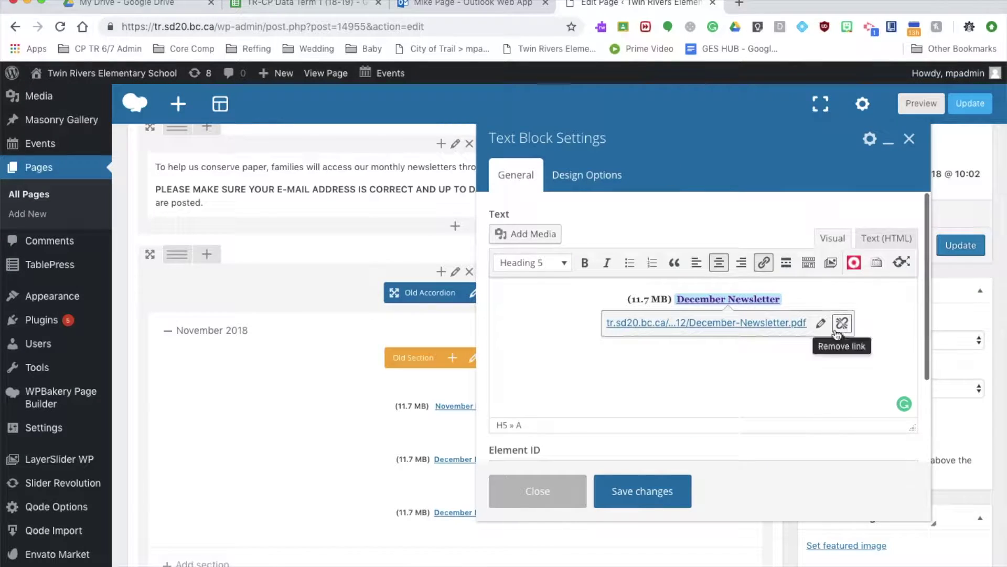
# - Change the link text from December Newsletter to January Newsletter and update the link
pyautogui.click(822, 323)
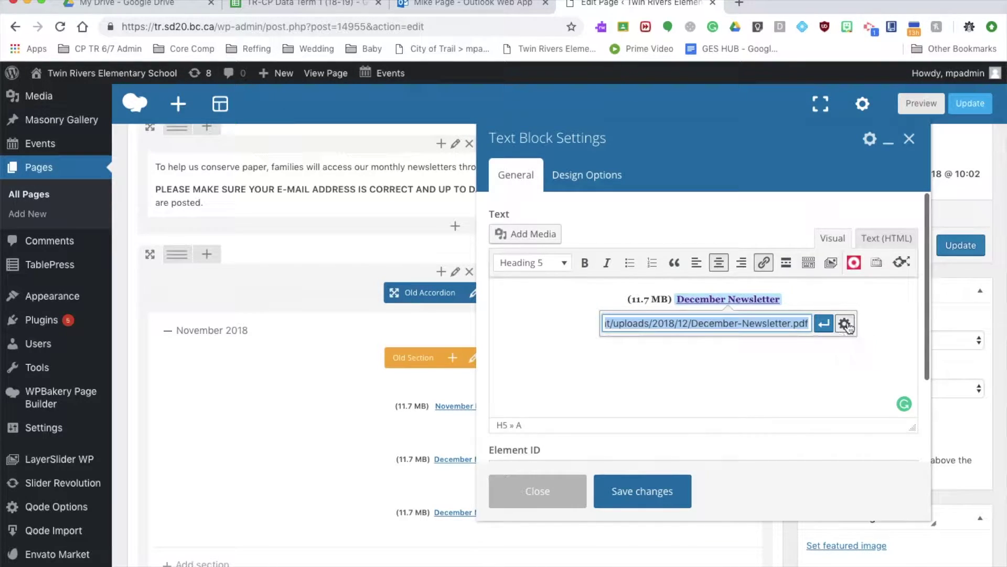
pyautogui.click(846, 324)
pyautogui.click(452, 238)
pyautogui.doubleClick(421, 237)
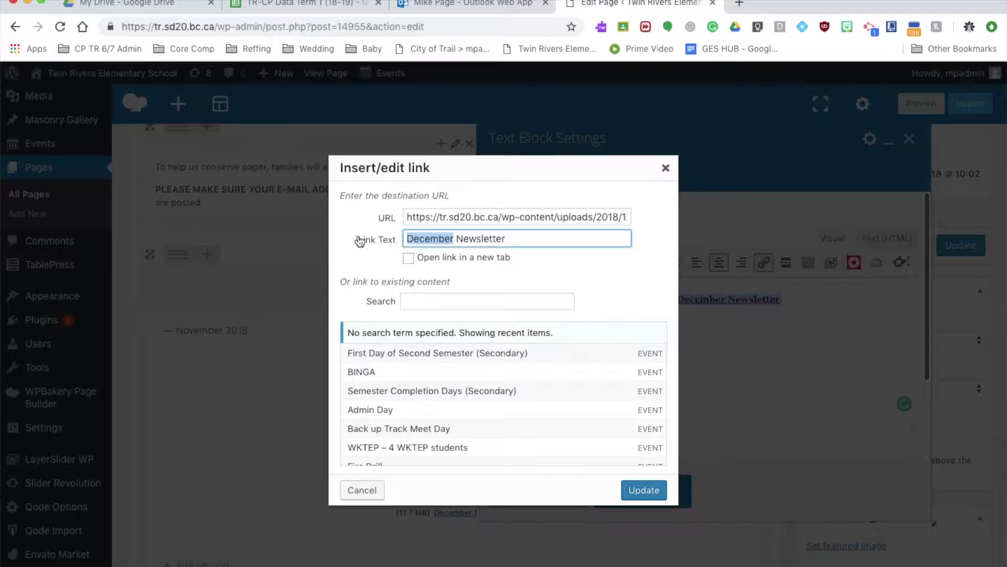
pyautogui.write('January')
pyautogui.click(648, 489)
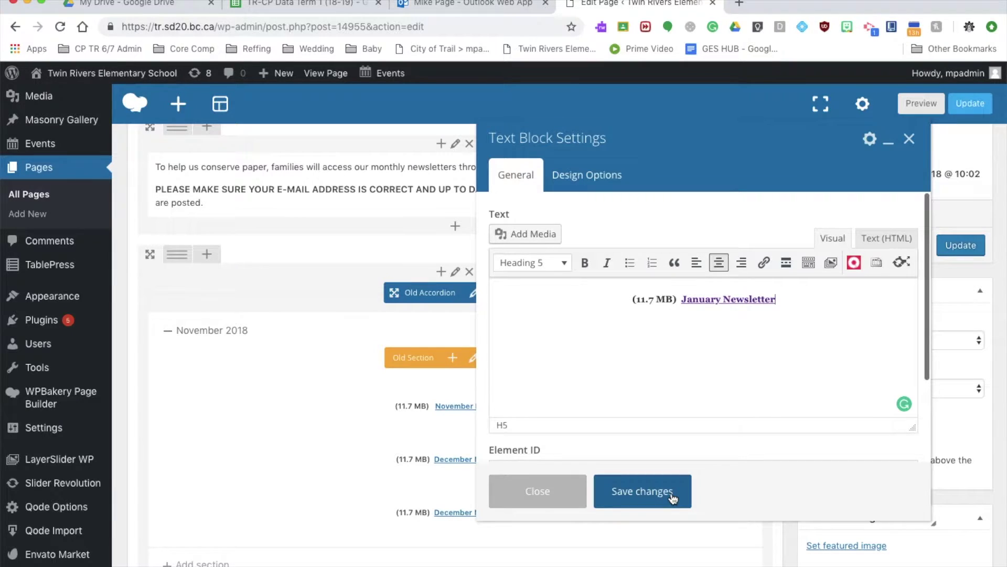
# - Save the Text Block settings so the January Newsletter link appears below December
pyautogui.click(671, 492)
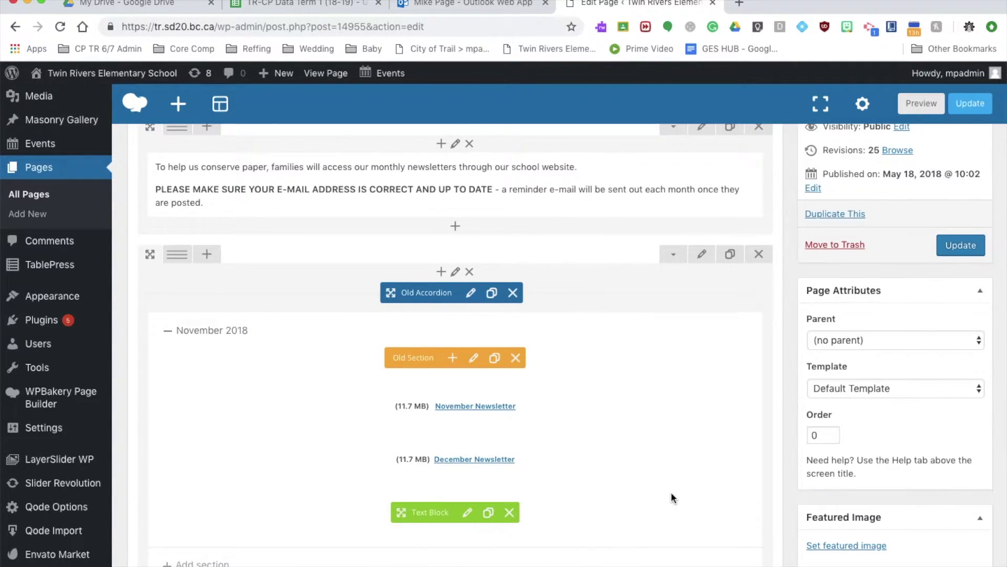